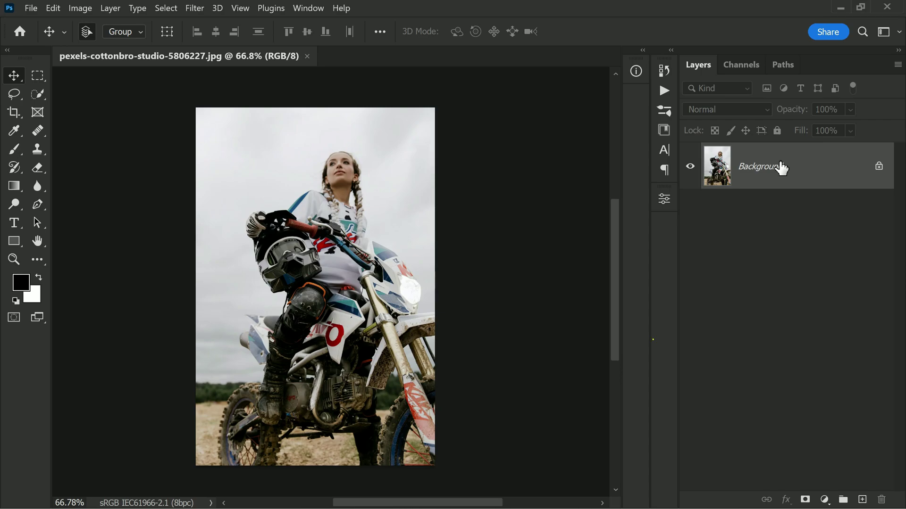
Duplicate the Background as Layer 1, convert it to a smart object, and open its contents
key("ctrl+j")
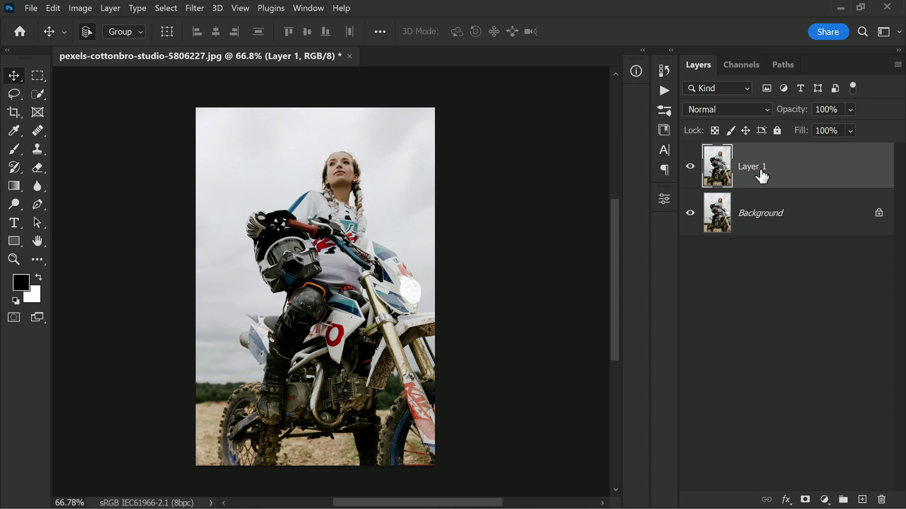
right_click(788, 169)
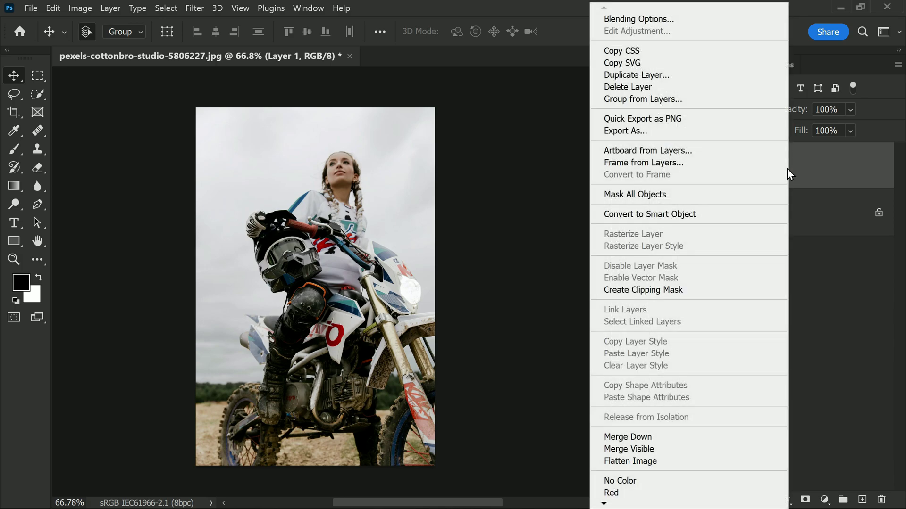
left_click(735, 215)
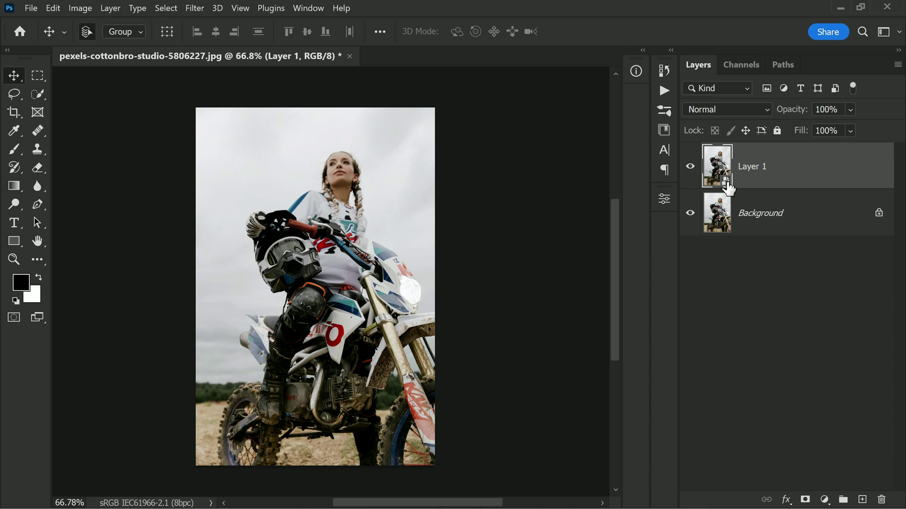
double_click(727, 182)
Start HDR Toning on the smart object contents, accepting the flatten prompt
left_click(222, 58)
left_click(389, 54)
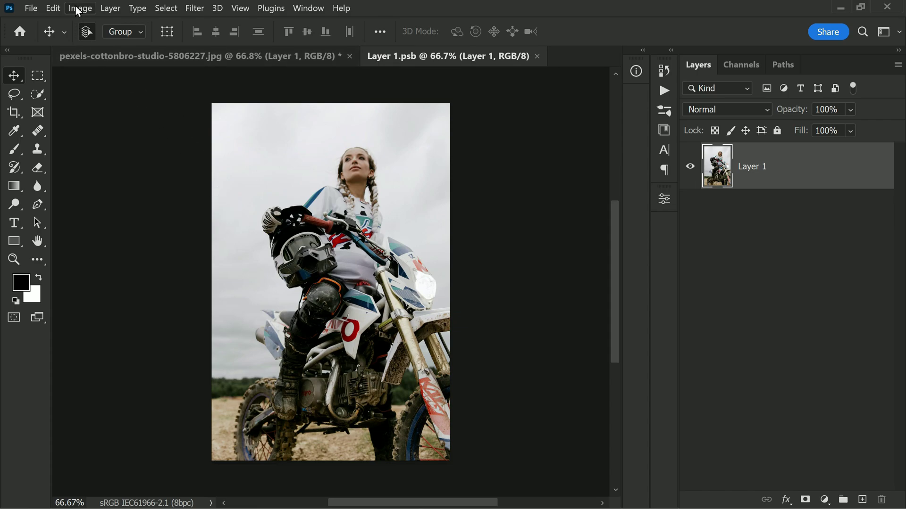
left_click(78, 10)
mouse_move(166, 38)
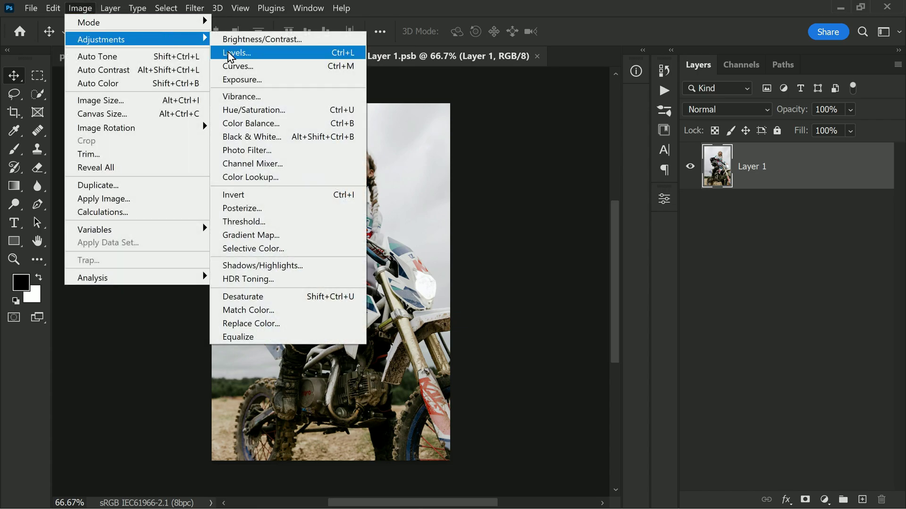
left_click(319, 279)
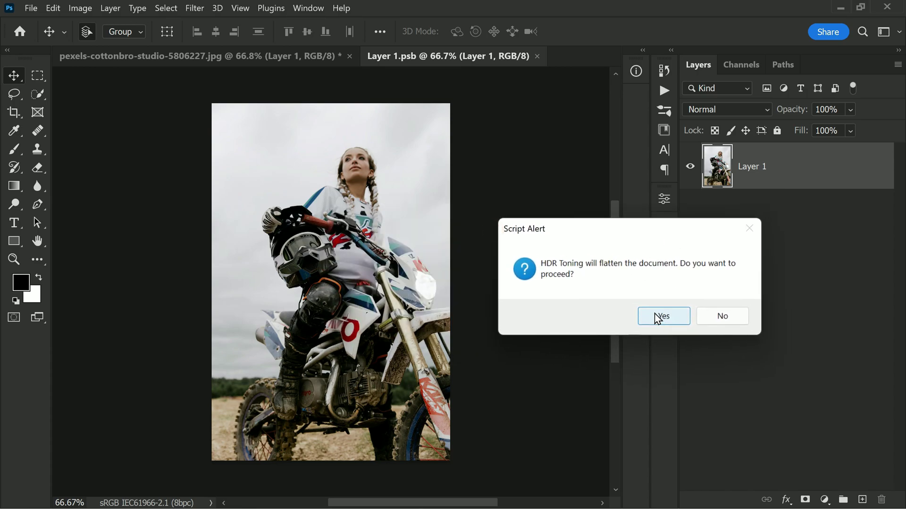
left_click(663, 317)
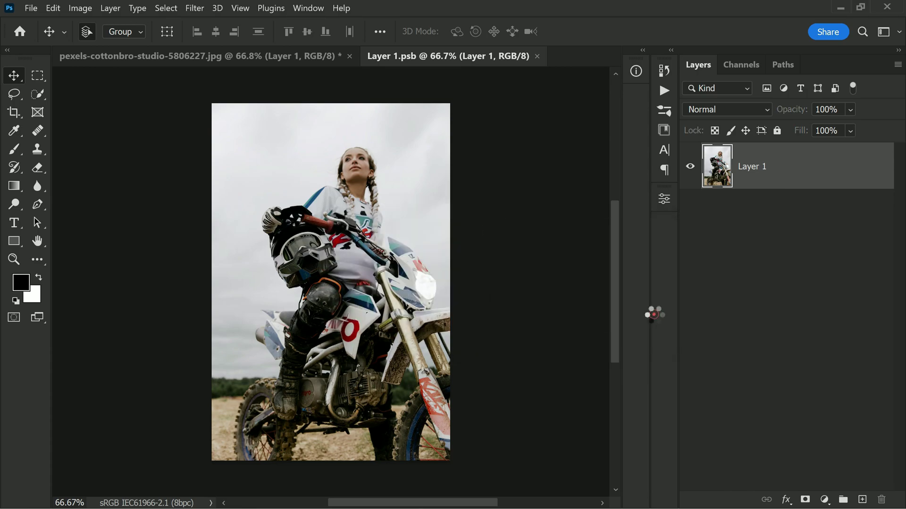
Apply HDR Toning with radius 30, strength 0.52, detail +30 and saturation +20
left_click_drag(523, 42, 633, 61)
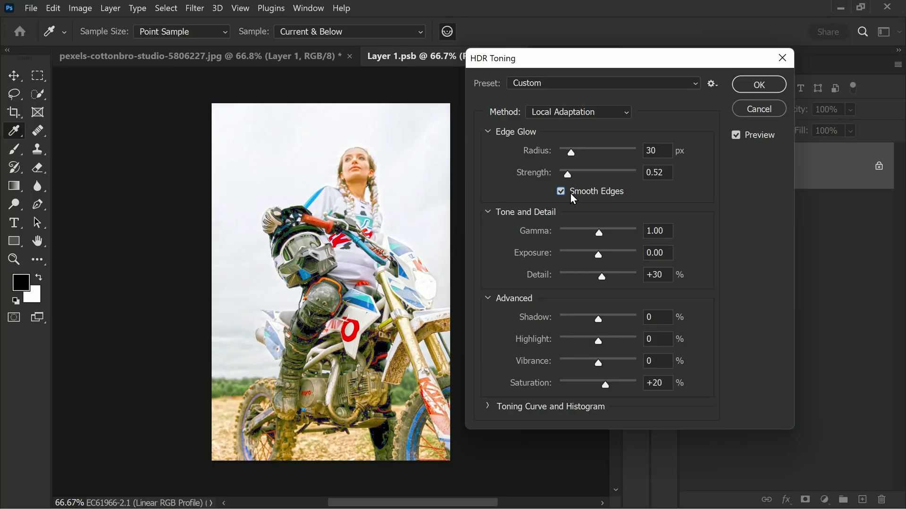
left_click(738, 136)
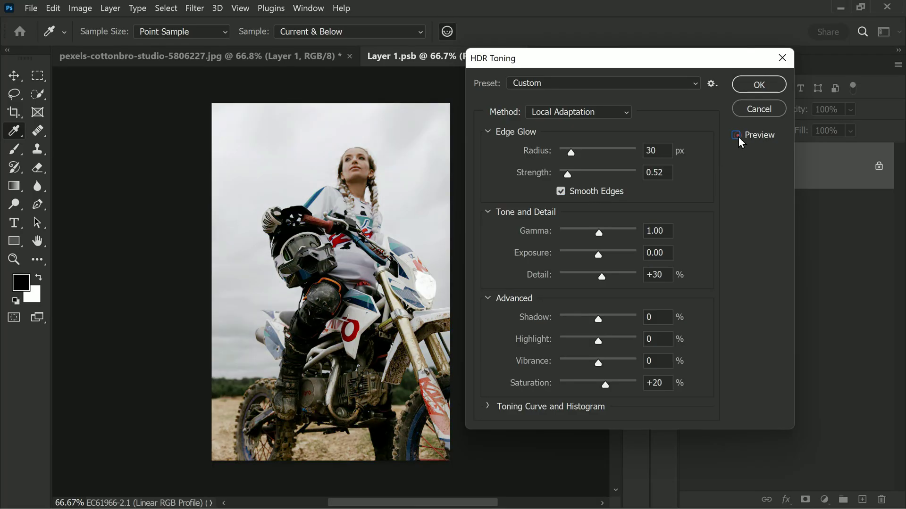
left_click(738, 137)
left_click(737, 136)
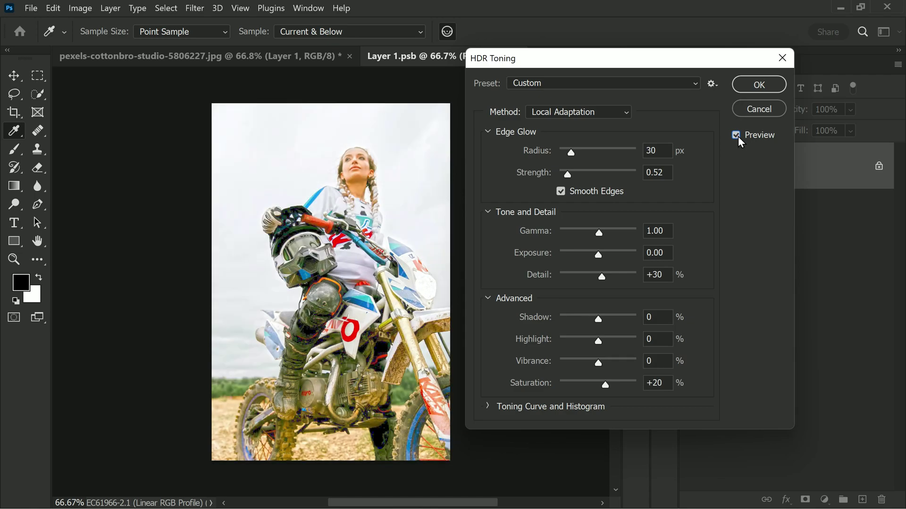
left_click(759, 84)
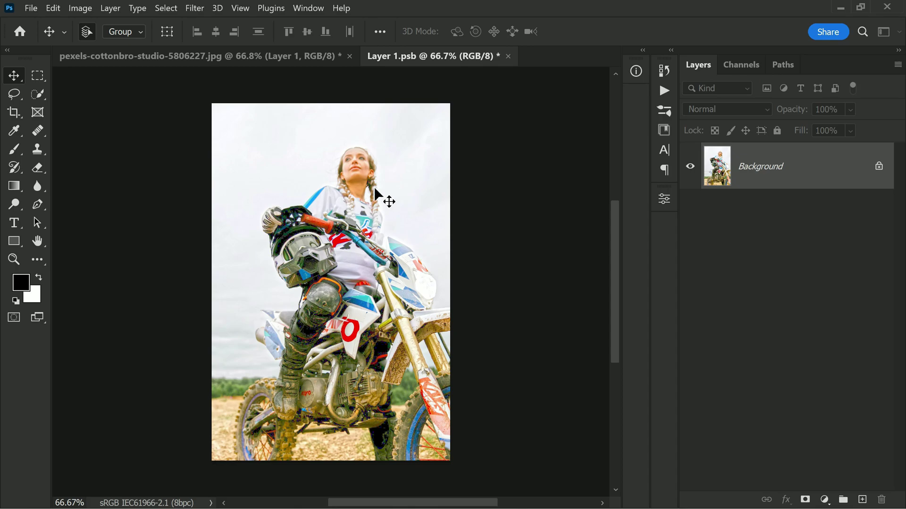
left_click(31, 8)
Save Layer 1.psb, return to the motocross photo, and set Layer 1 opacity to 40%
left_click(95, 159)
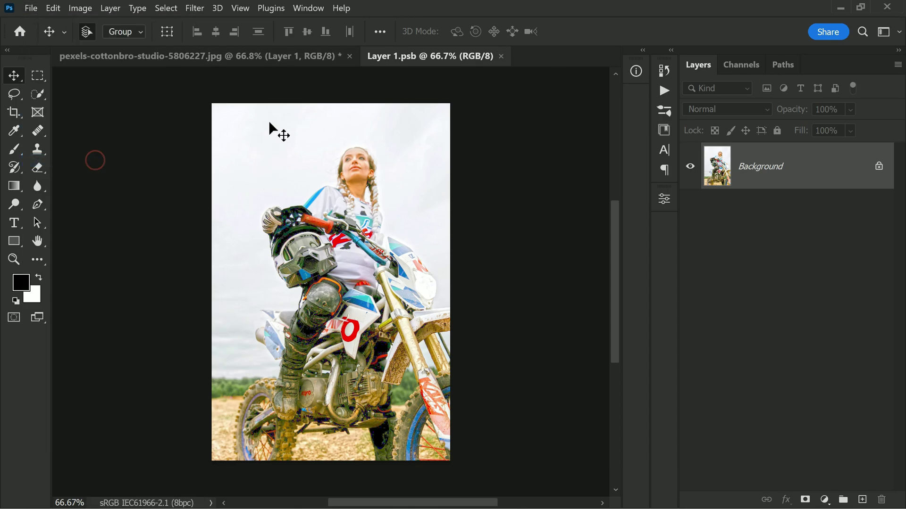
left_click(287, 57)
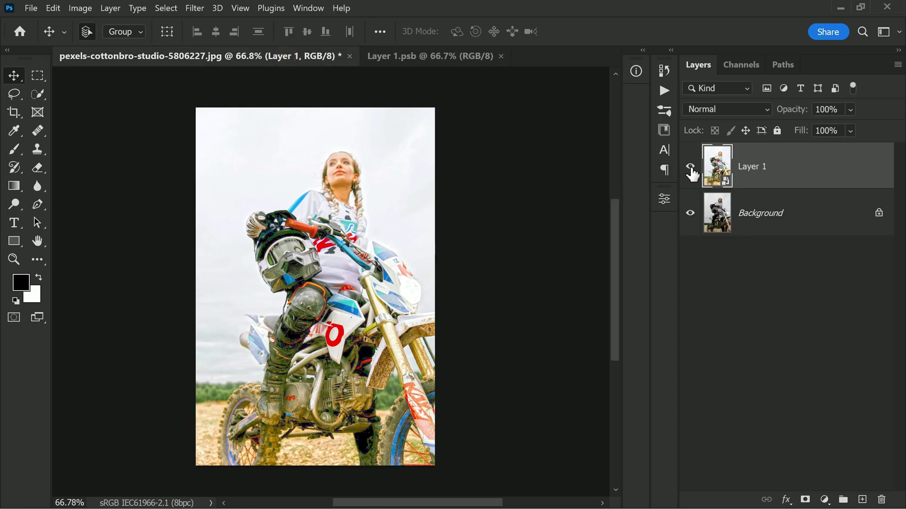
left_click(690, 168)
left_click(690, 168)
left_click(690, 168)
left_click(690, 168)
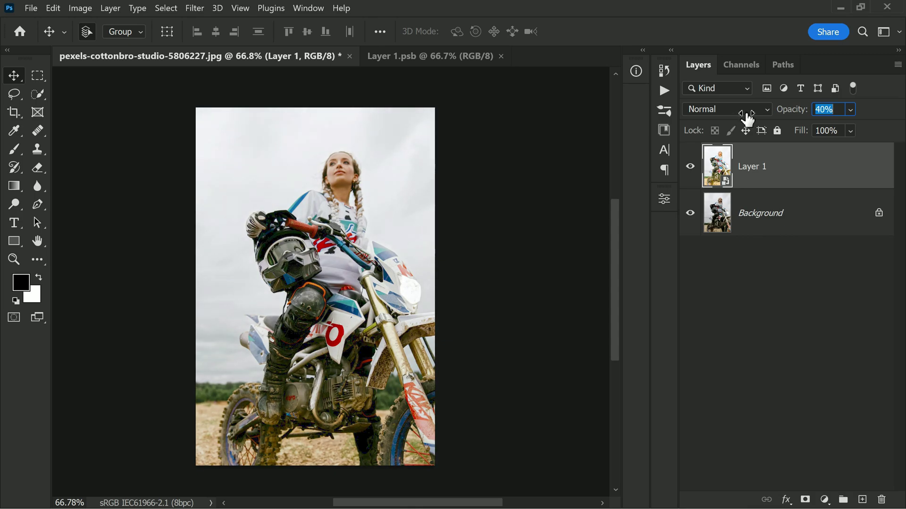
left_click(688, 167)
left_click(688, 168)
left_click(689, 167)
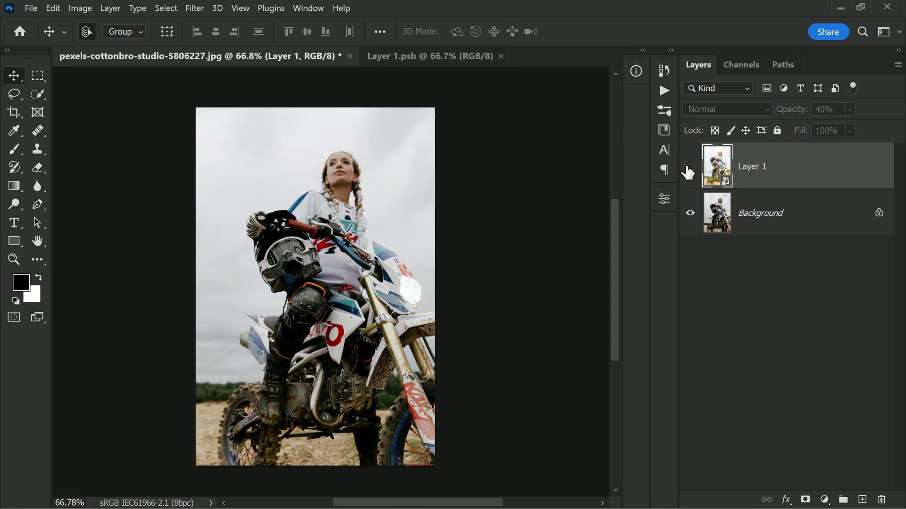
left_click(689, 167)
left_click(689, 168)
left_click(688, 167)
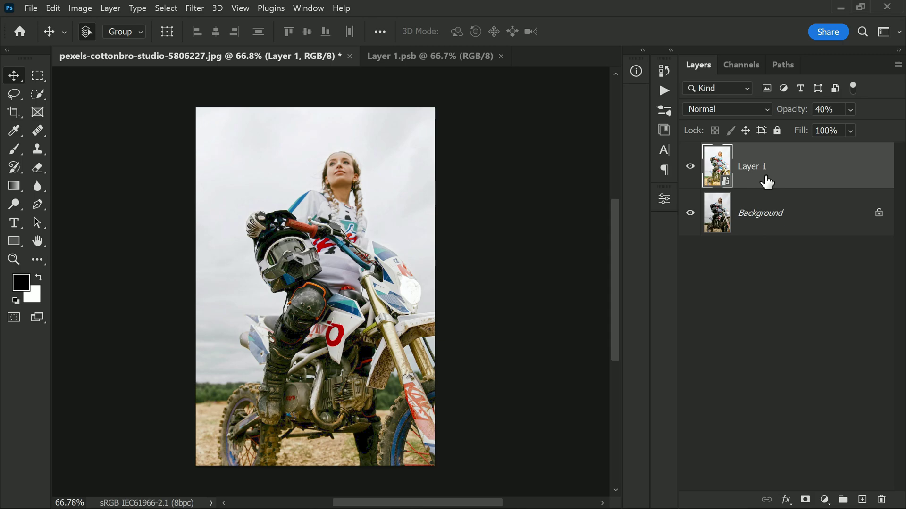
Replace the Background layer's sky with a cloudy sunset sky, foreground lighting 15, edge lighting 50
scroll(312, 274, "down", 1)
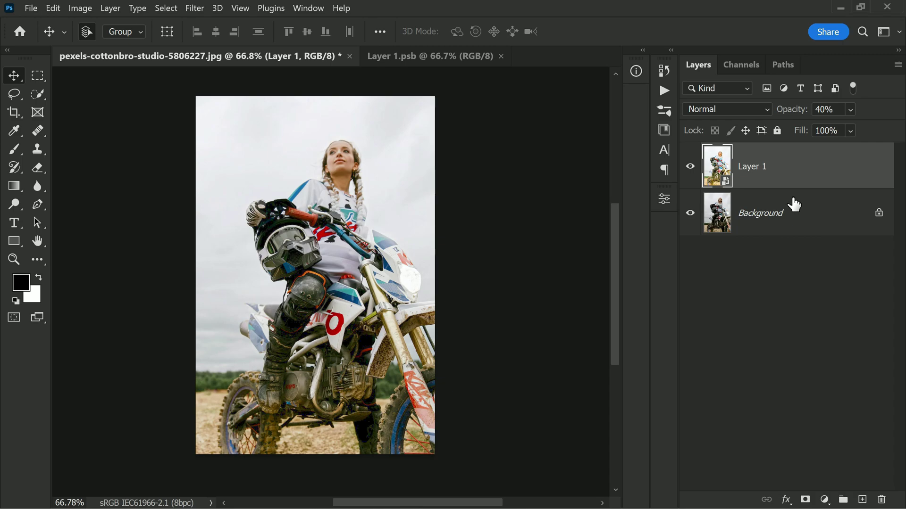
left_click(792, 210)
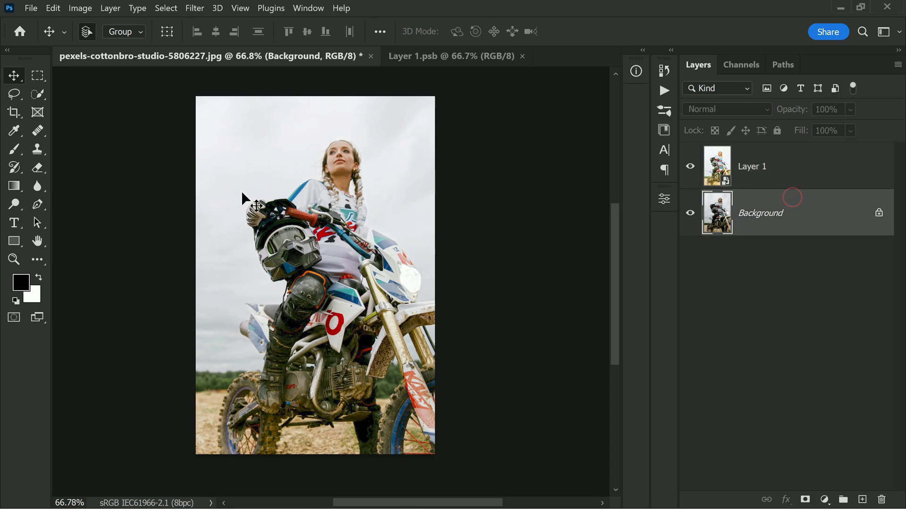
left_click(53, 8)
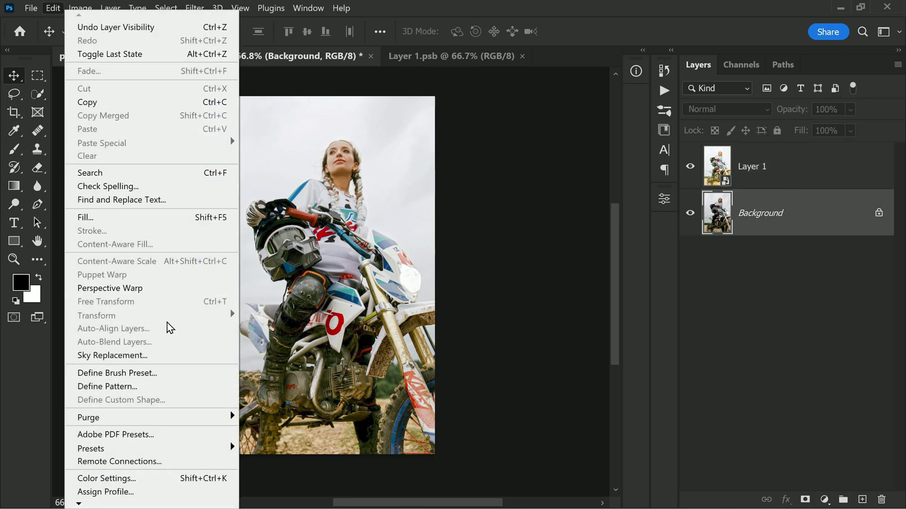
left_click(174, 359)
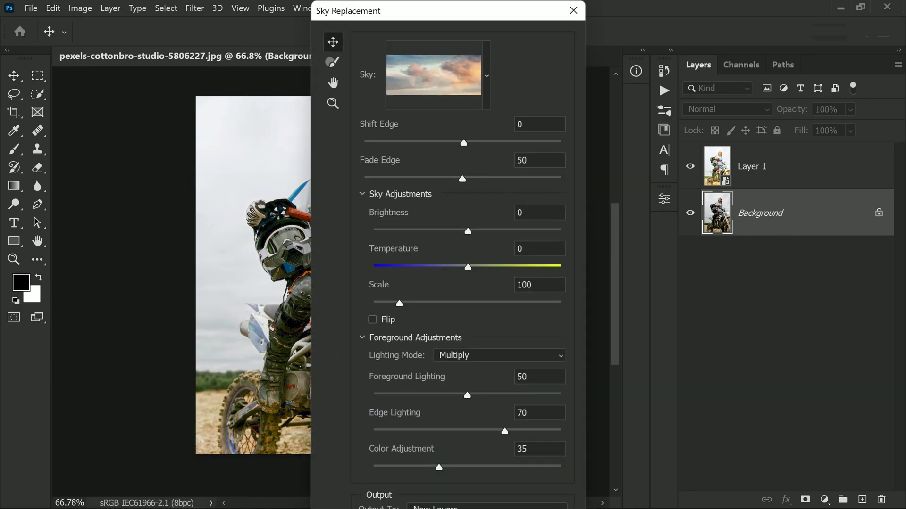
left_click_drag(496, 10, 657, 14)
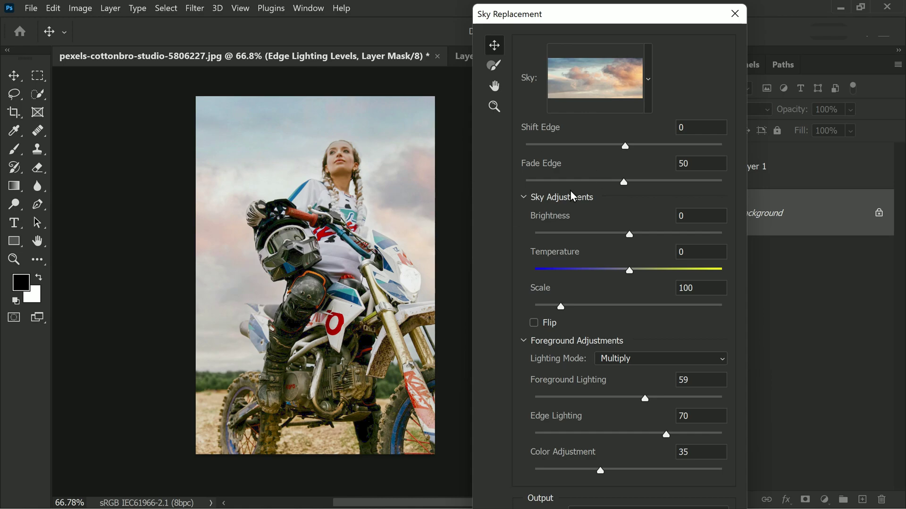
left_click(533, 323)
left_click(534, 322)
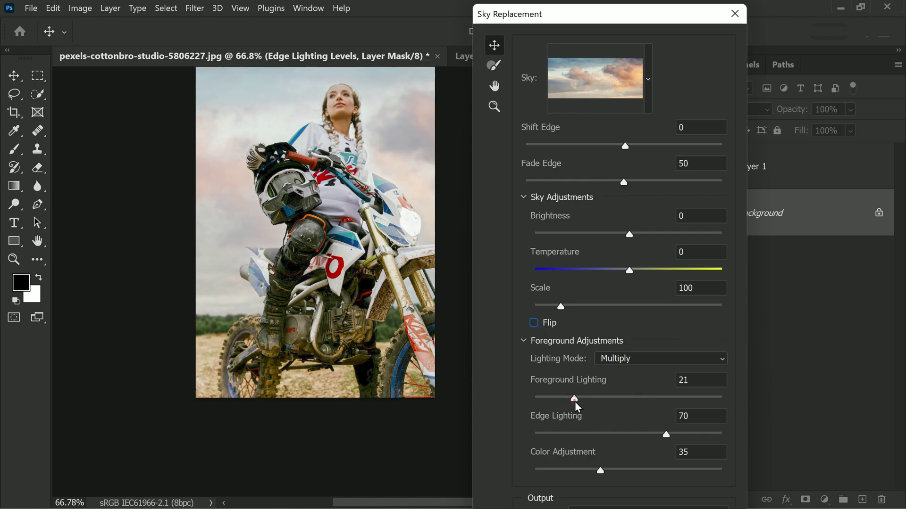
left_click_drag(602, 434, 629, 435)
left_click(647, 79)
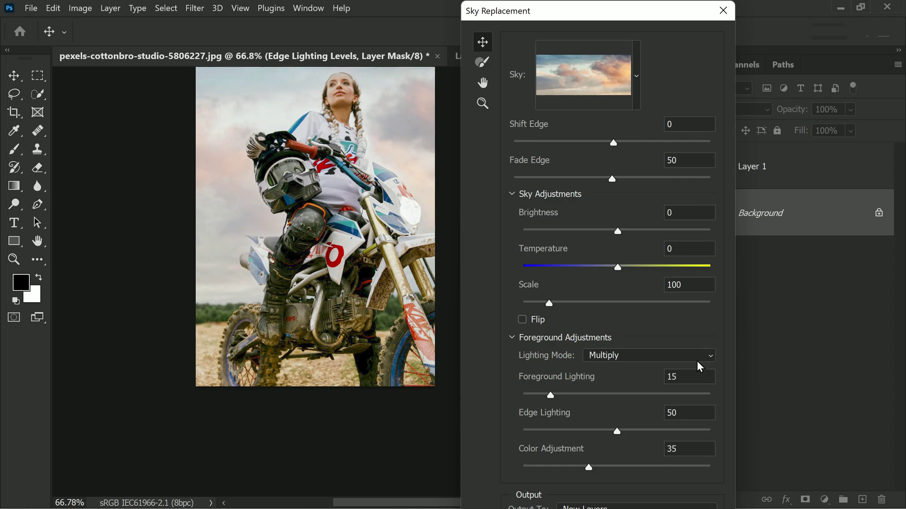
key("Return")
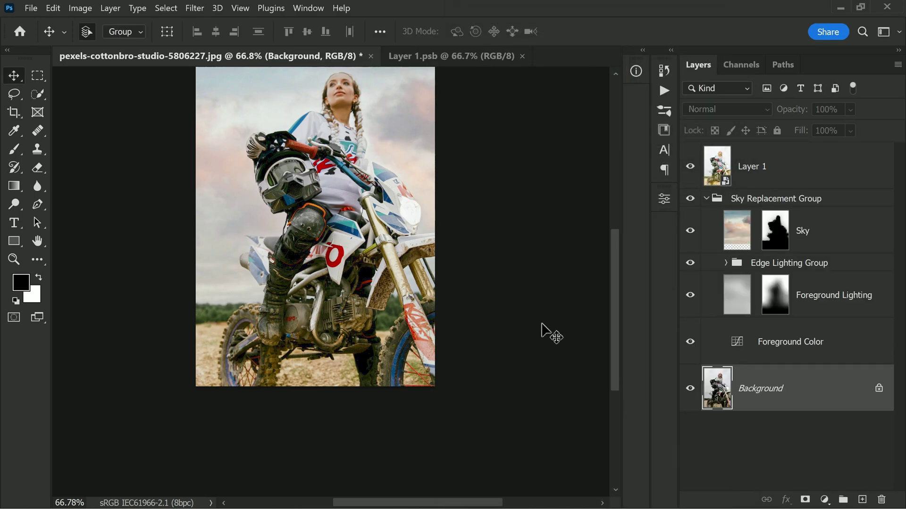
Collapse the Sky Replacement Group, compare with Layer 1 hidden, and drag the group above Layer 1
scroll(354, 257, "up", 2)
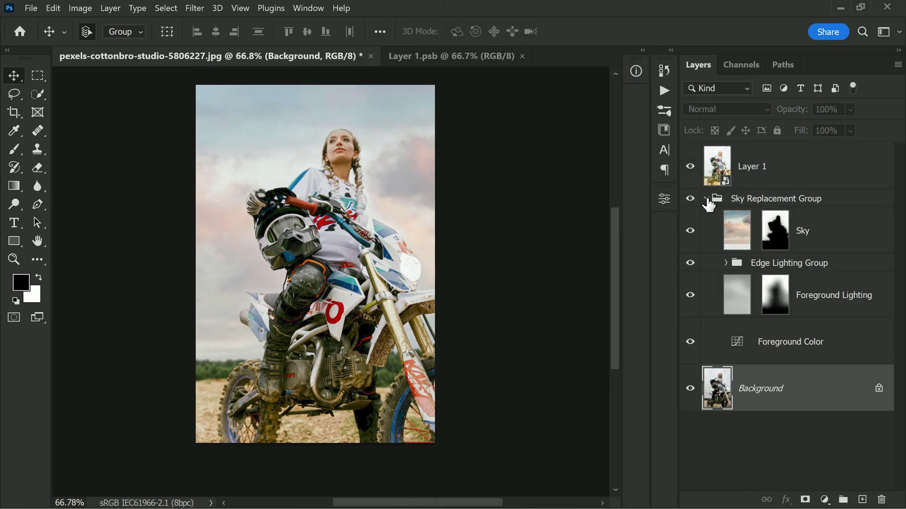
left_click(705, 199)
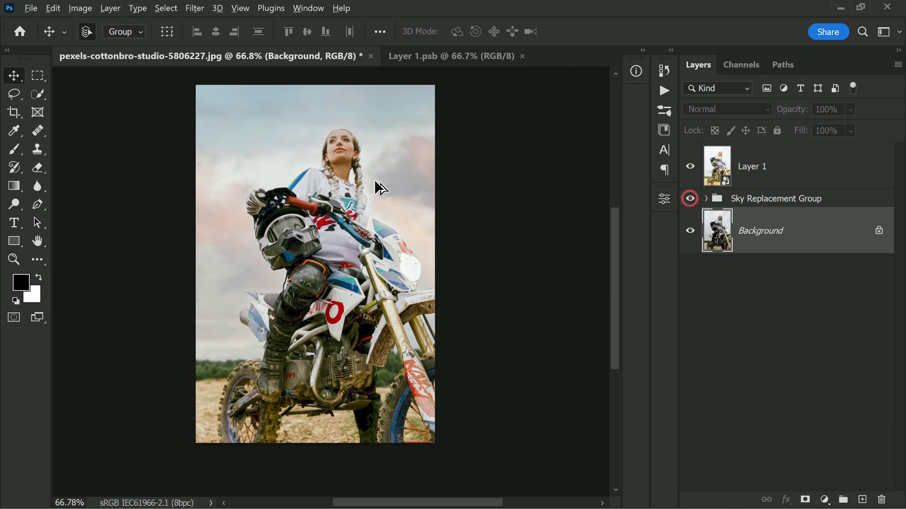
scroll(377, 182, "up", 4)
scroll(418, 188, "down", 4)
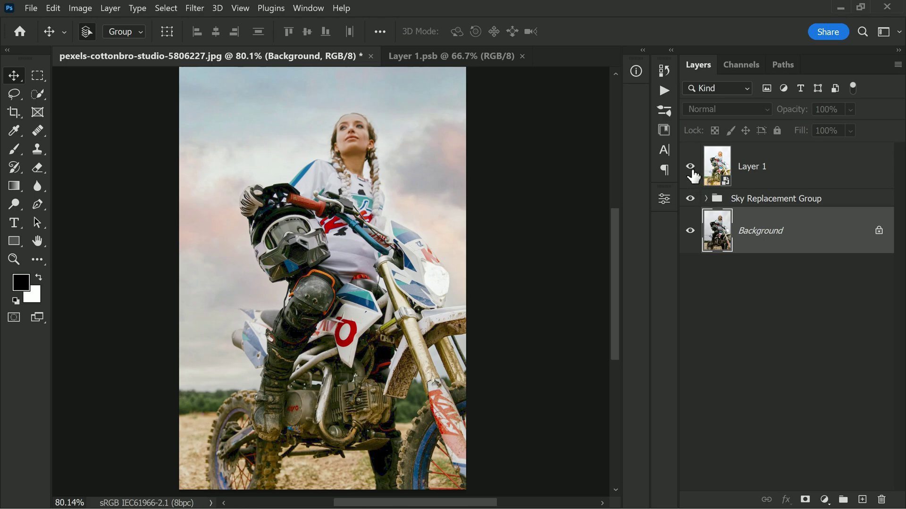
left_click(691, 168)
left_click(691, 168)
left_click(691, 168)
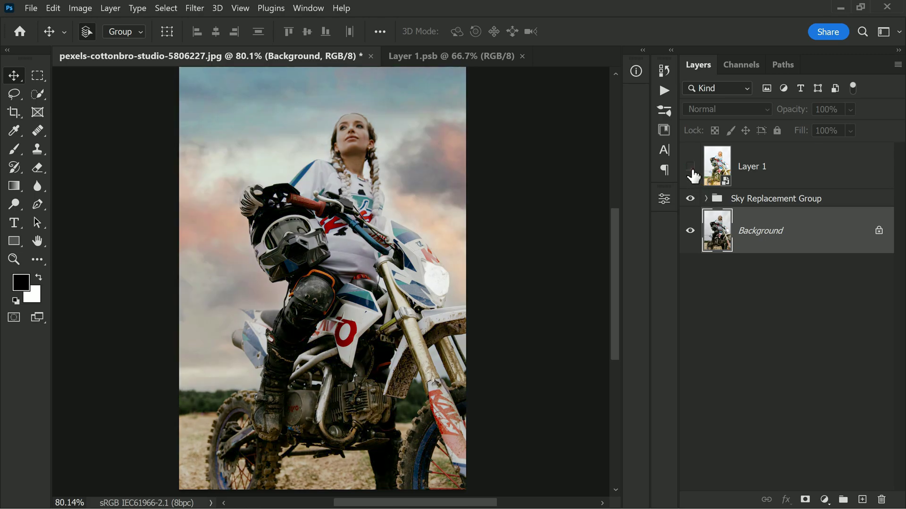
left_click(691, 168)
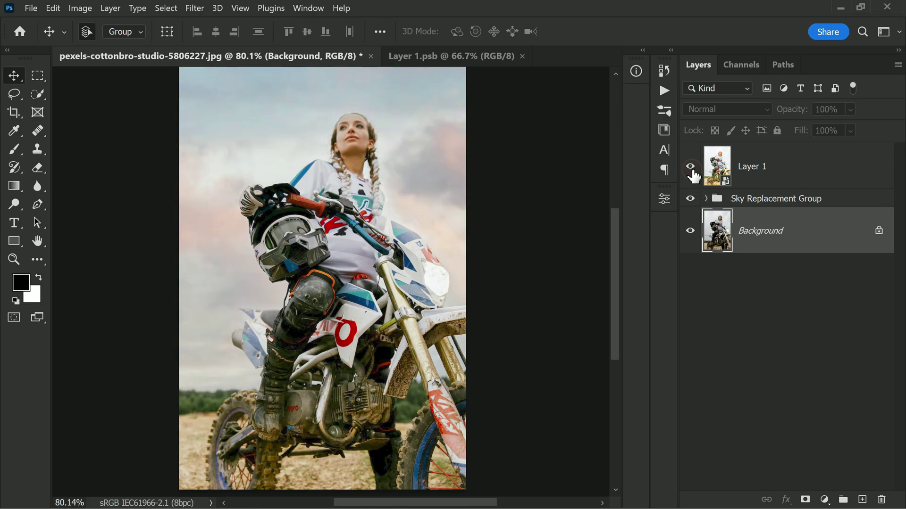
left_click_drag(781, 200, 786, 153)
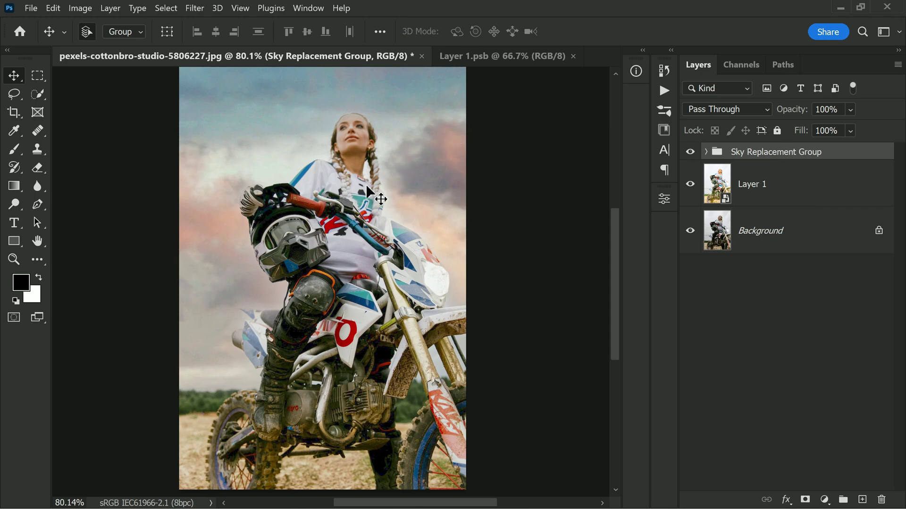
Toggle the Sky Replacement Group to compare, then expand it and select the Sky layer
scroll(349, 199, "down", 1)
left_click(690, 151)
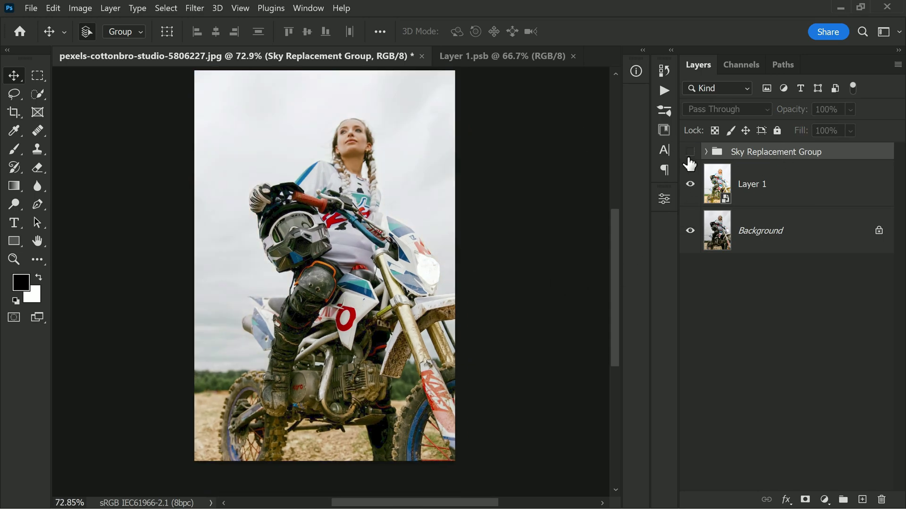
left_click(689, 151)
left_click(706, 152)
left_click(734, 195)
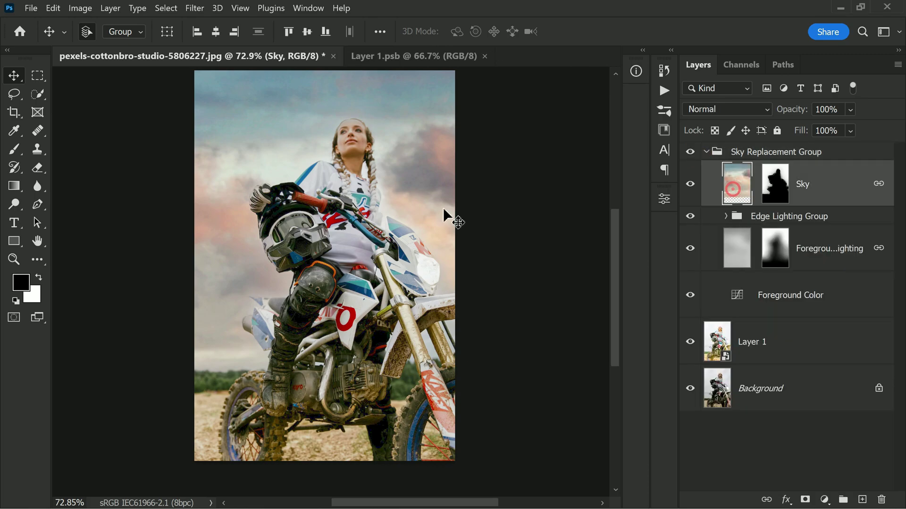
Apply a Lens Blur with iris radius 45 to the Sky layer
left_click(194, 9)
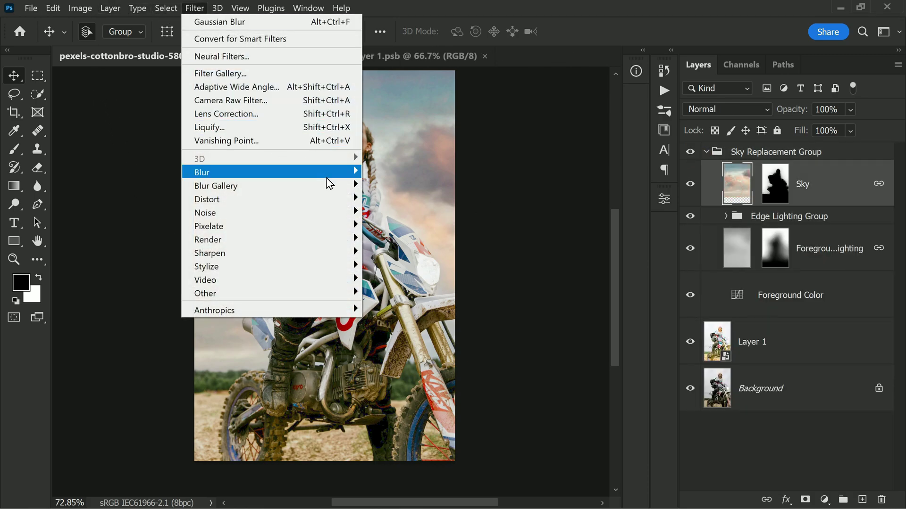
mouse_move(353, 173)
left_click(417, 233)
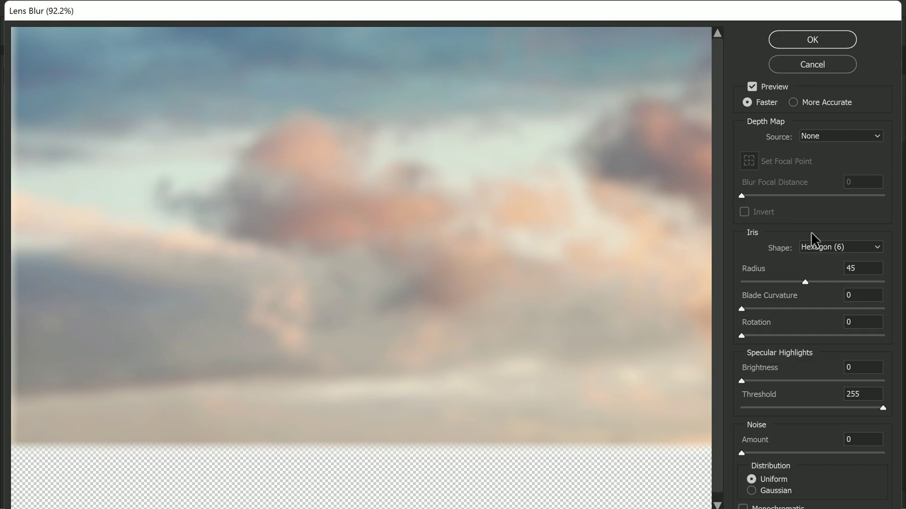
left_click(810, 42)
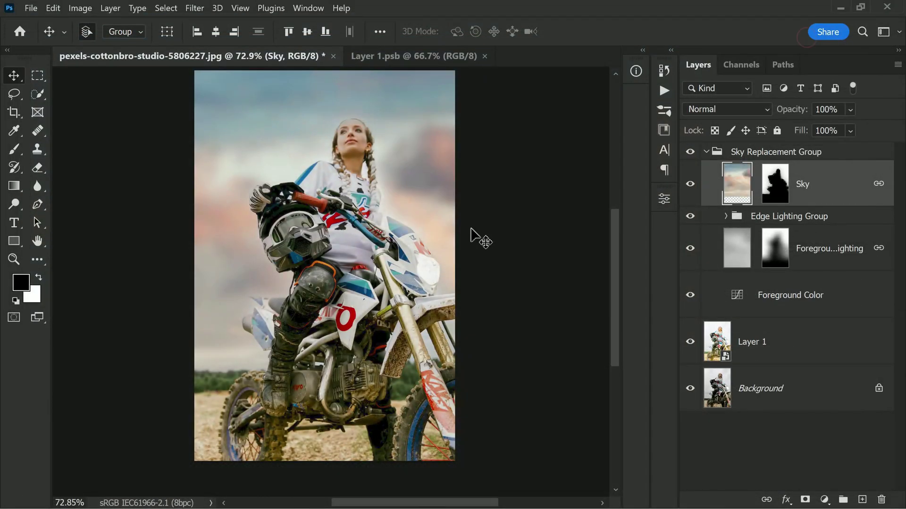
scroll(344, 283, "down", 3)
scroll(345, 283, "up", 1)
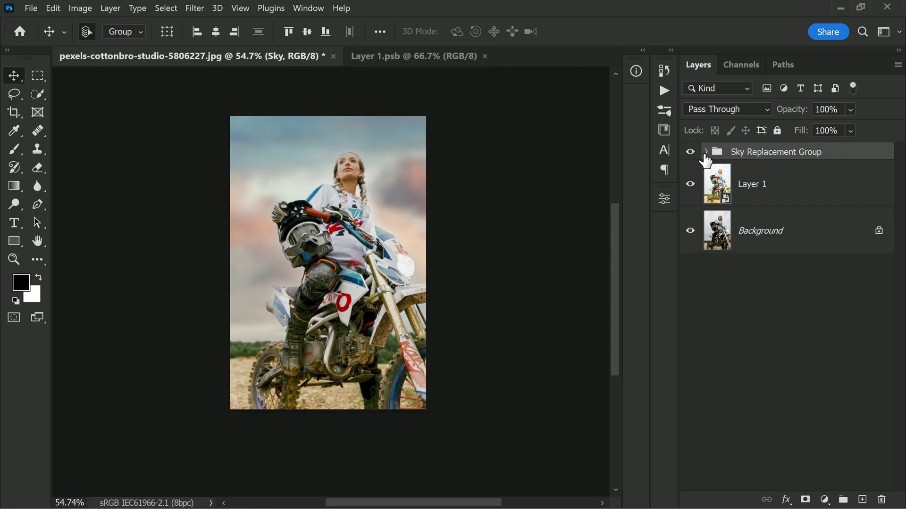
Add a Color Lookup adjustment layer using TealOrangePlusContrast.3DL above the Sky Replacement Group
left_click(704, 156)
scroll(331, 282, "up", 2)
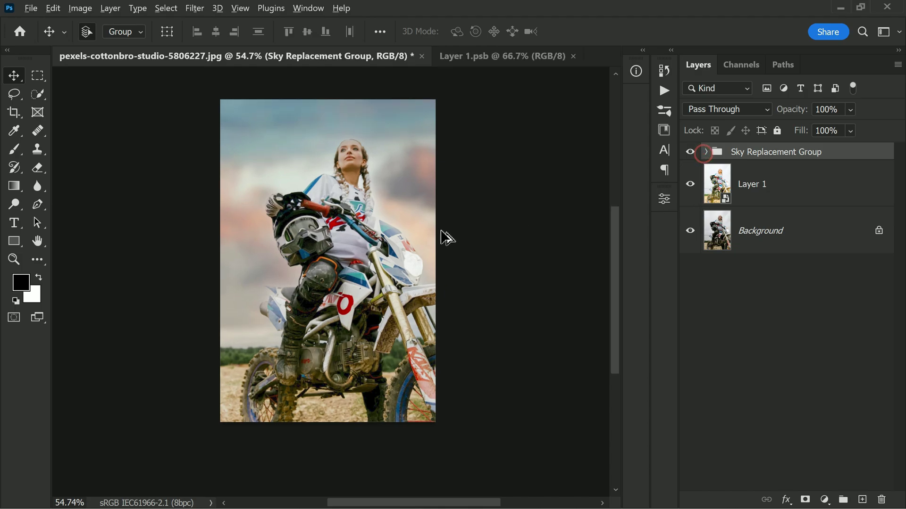
left_click(825, 500)
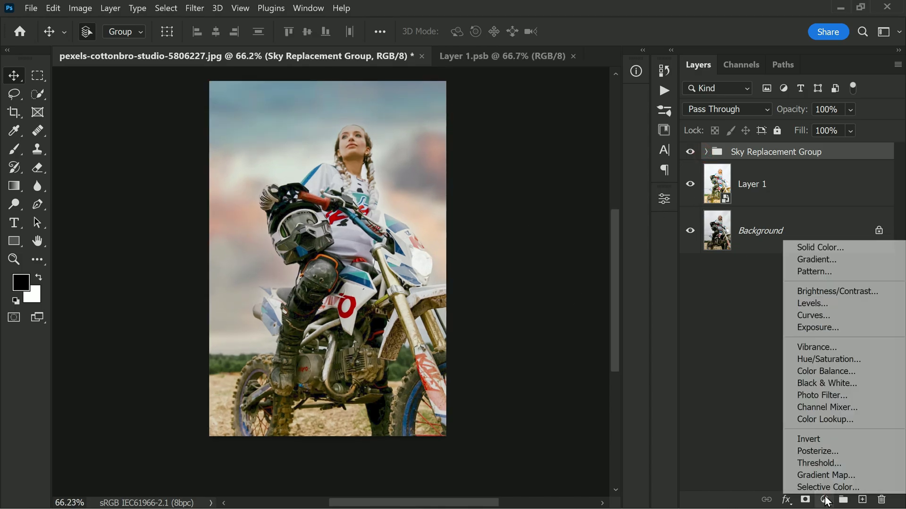
left_click(852, 420)
left_click(589, 241)
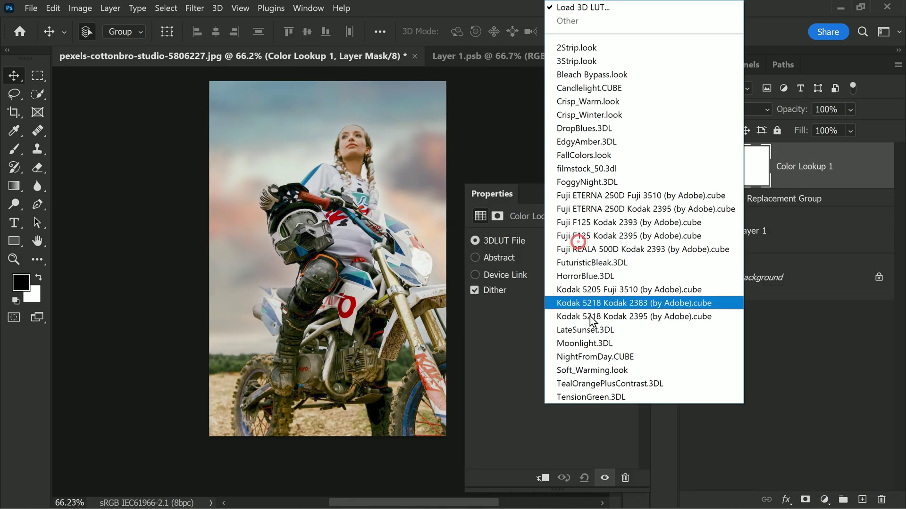
left_click(601, 376)
left_click(625, 194)
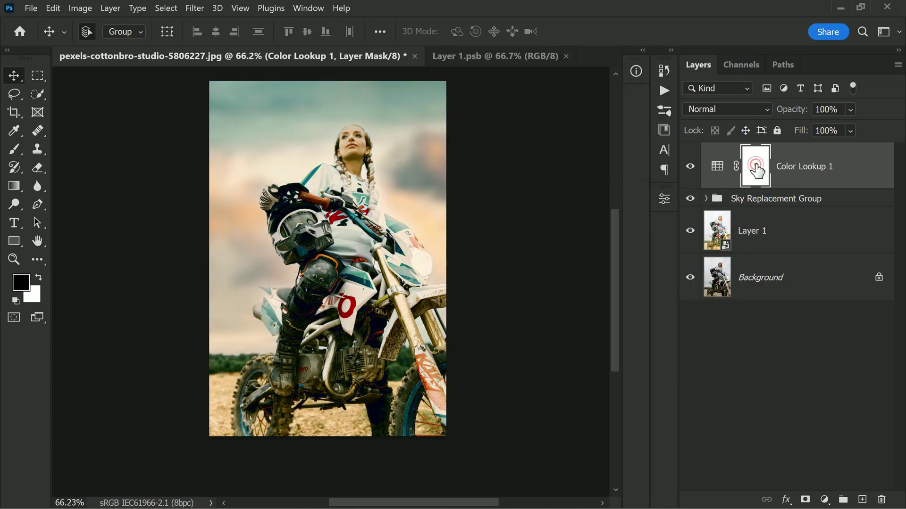
Fill the Color Lookup mask via Apply Image (Merged, RGB, Multiply), then compare with the grade hidden
left_click(83, 8)
left_click(149, 203)
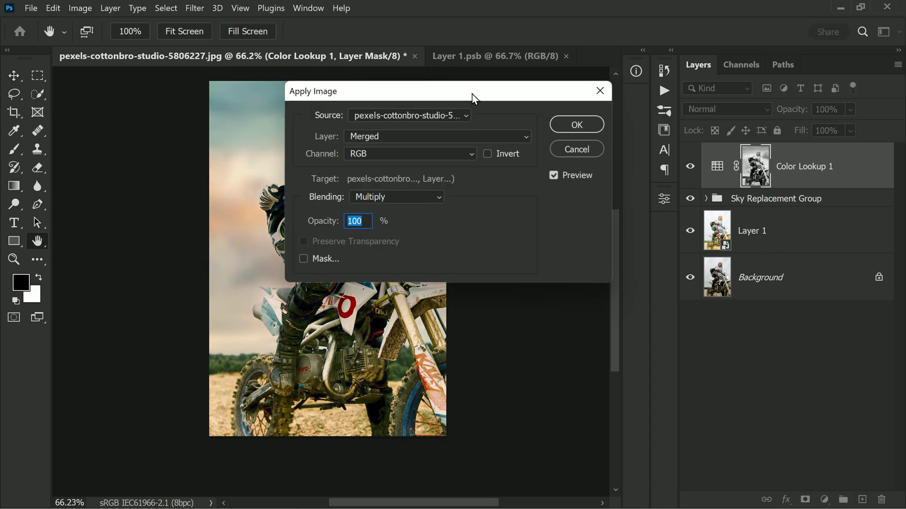
left_click_drag(471, 94, 679, 113)
left_click(702, 172)
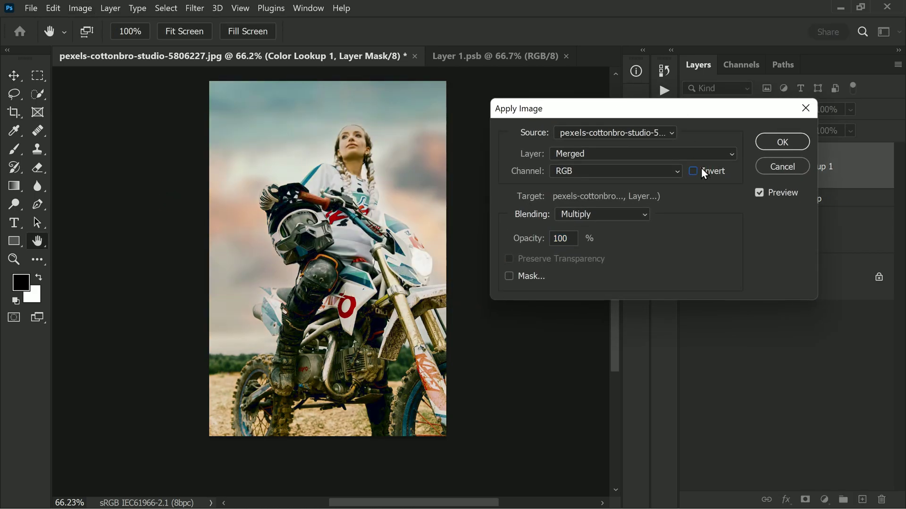
left_click(700, 168)
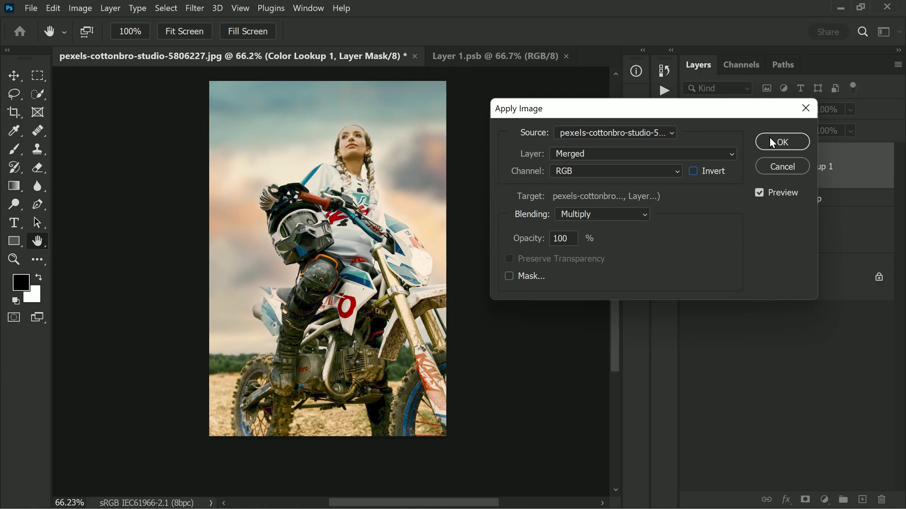
left_click(772, 142)
left_click(767, 351)
left_click(691, 167)
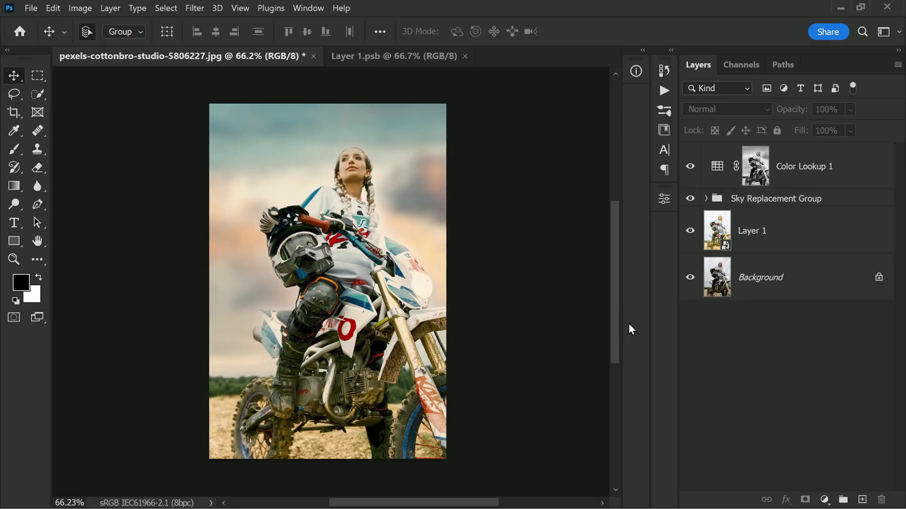
left_click(690, 281, "alt")
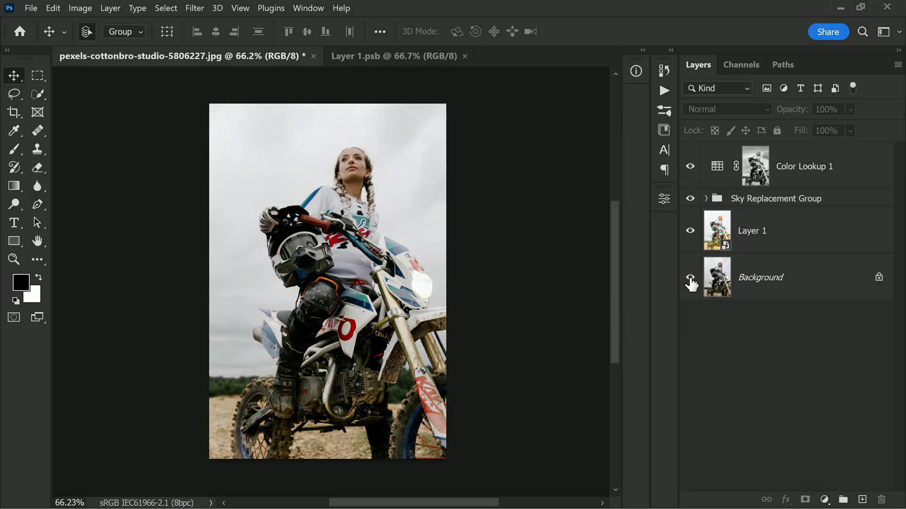
left_click(690, 281, "alt")
left_click(691, 281, "alt")
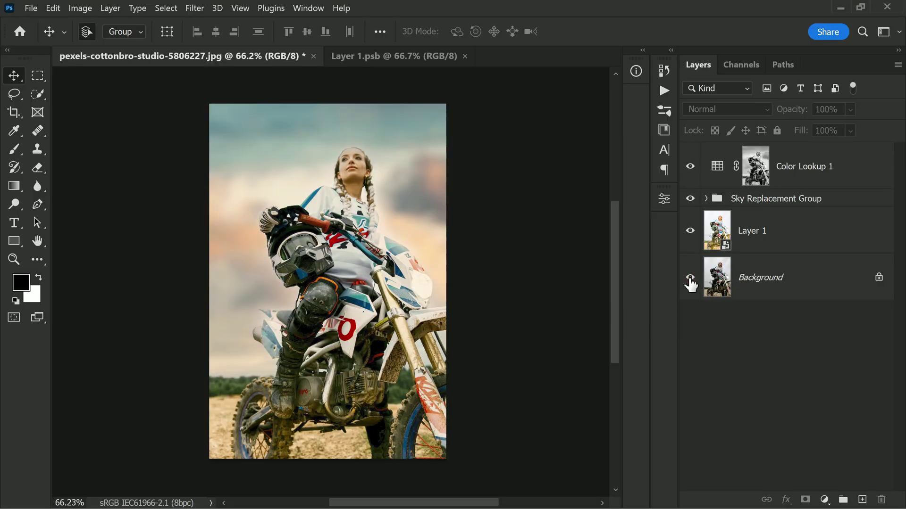
left_click(691, 282, "alt")
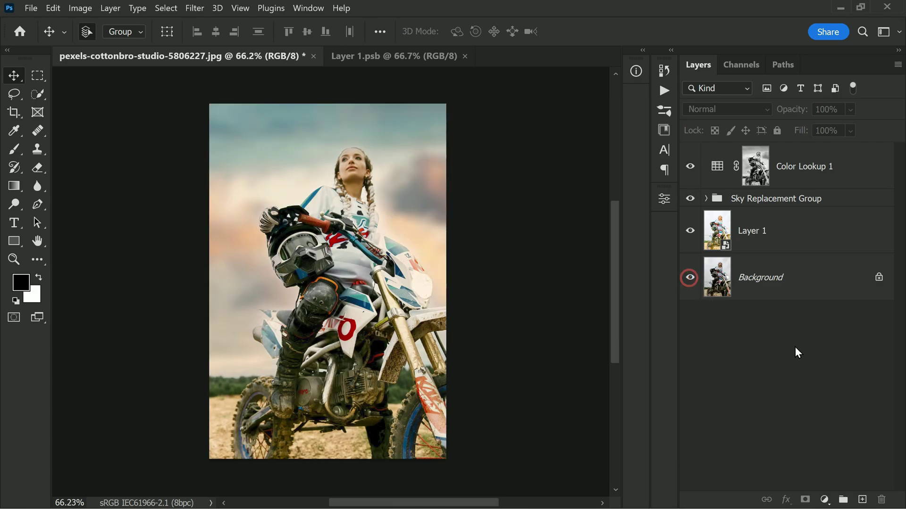